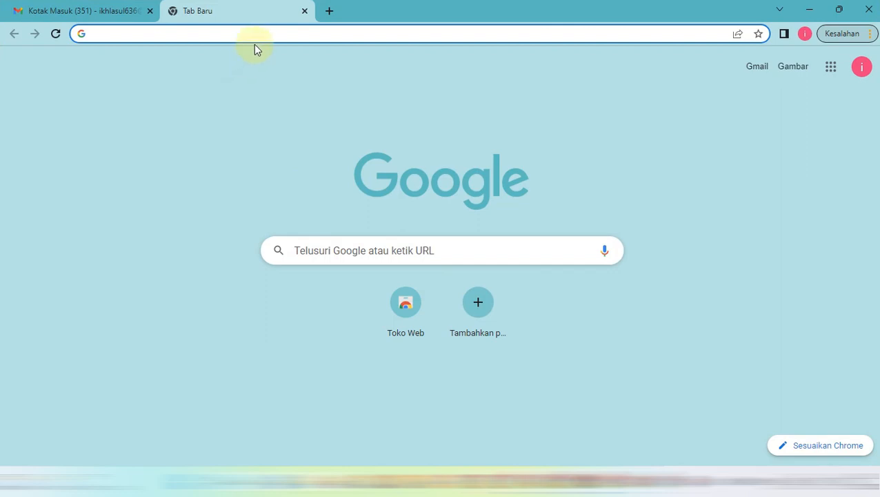
Search Google for "djp online", open the DJP Online site and close its NIK–NPWP announcement
left_click(253, 40)
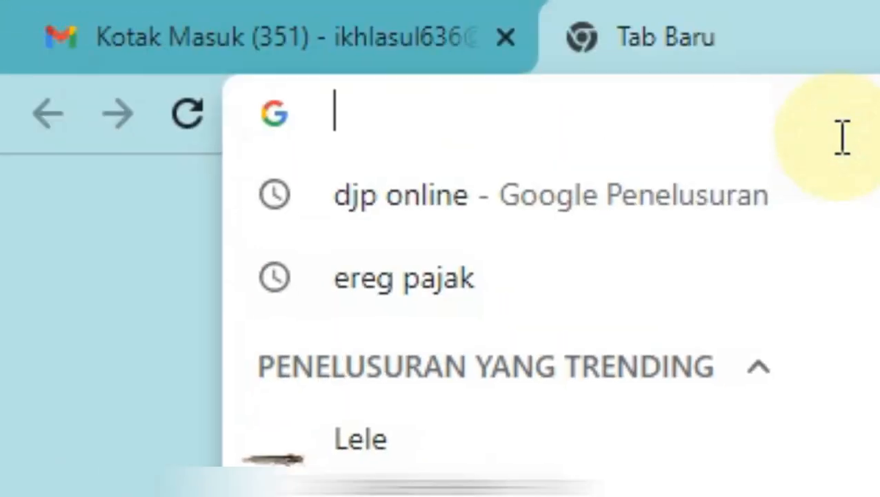
type("djpo")
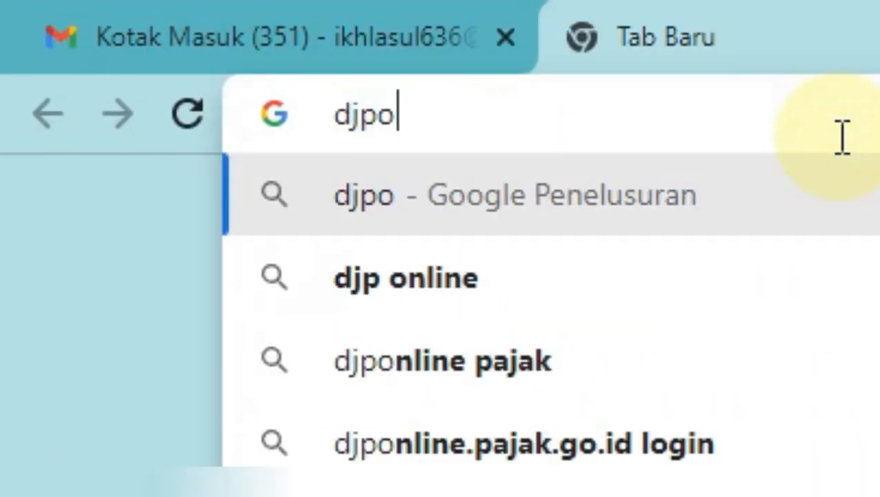
left_click(528, 293)
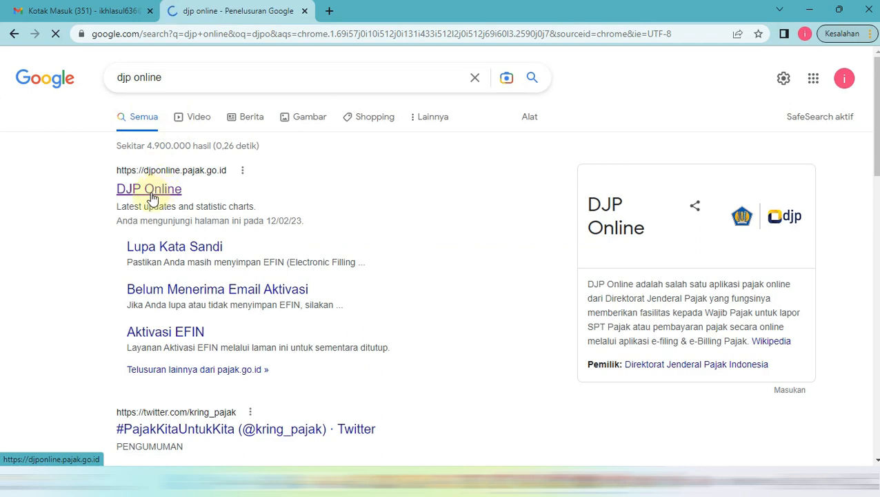
left_click(151, 196)
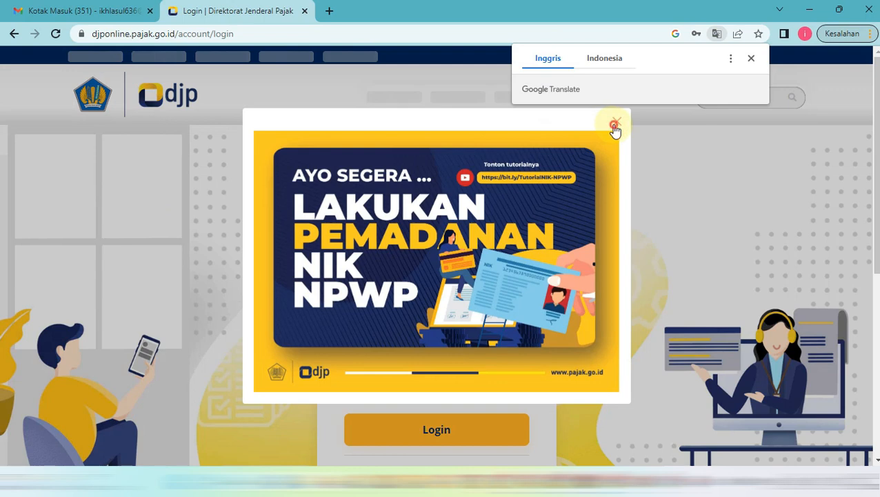
left_click(616, 122)
Log in to DJP Online with the saved NIK/NPWP and password, entering the security code shown in the image
scroll(458, 262, "down", 1)
scroll(458, 262, "down", 1)
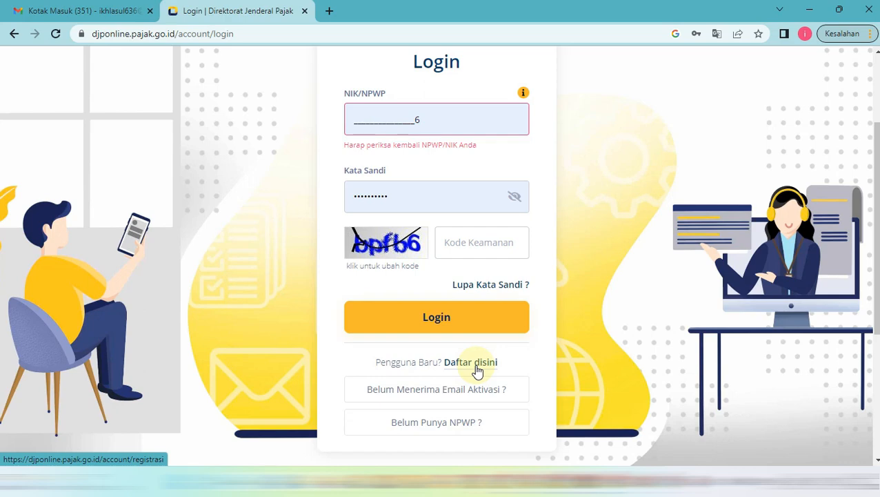
scroll(480, 351, "up", 1)
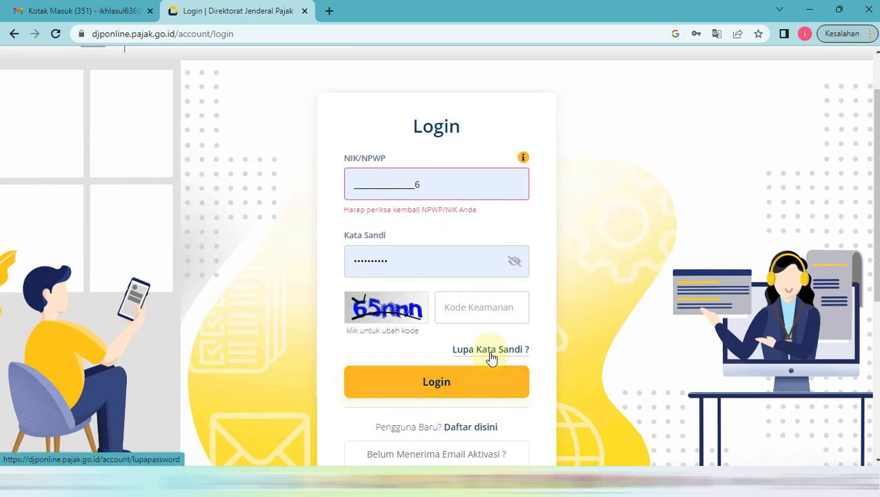
left_click(430, 194)
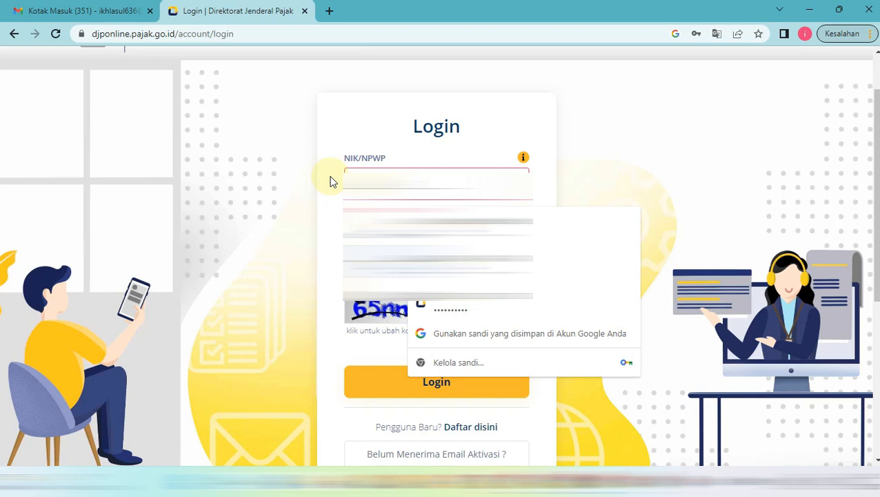
left_click(437, 226)
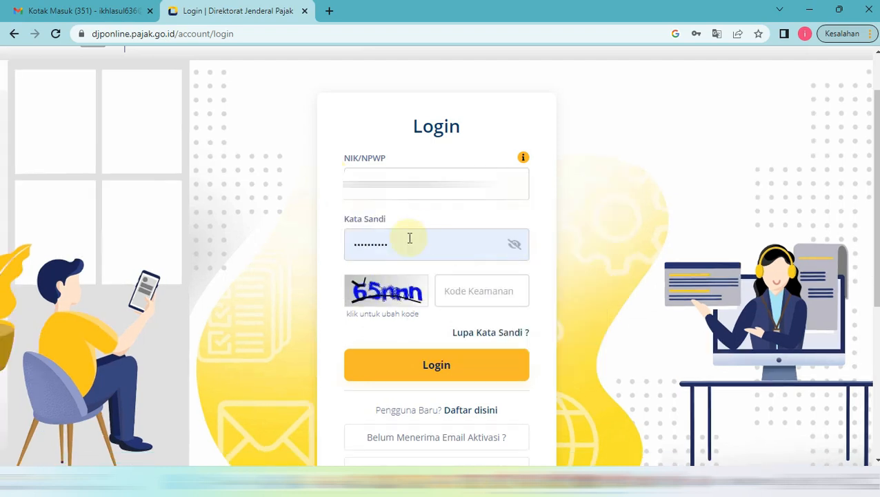
left_click(469, 293)
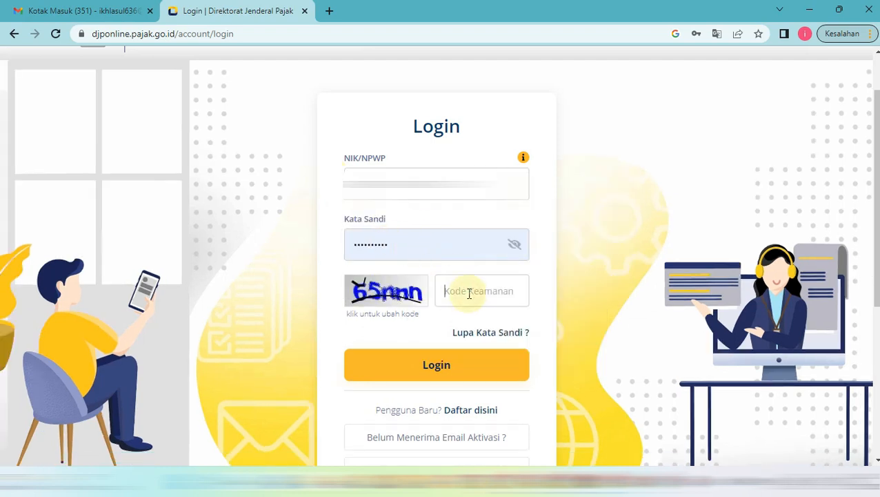
type("65nnn")
left_click(442, 366)
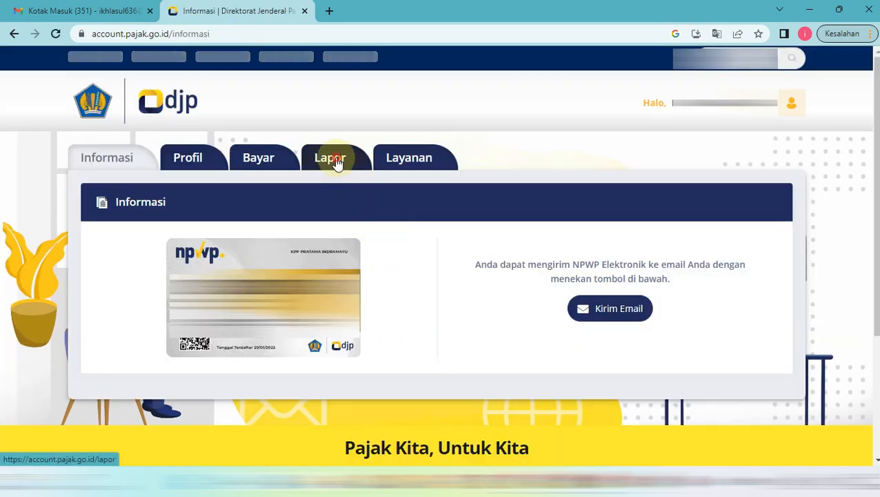
Open e-Filing from the Lapor reporting options and start creating a new SPT
left_click(336, 163)
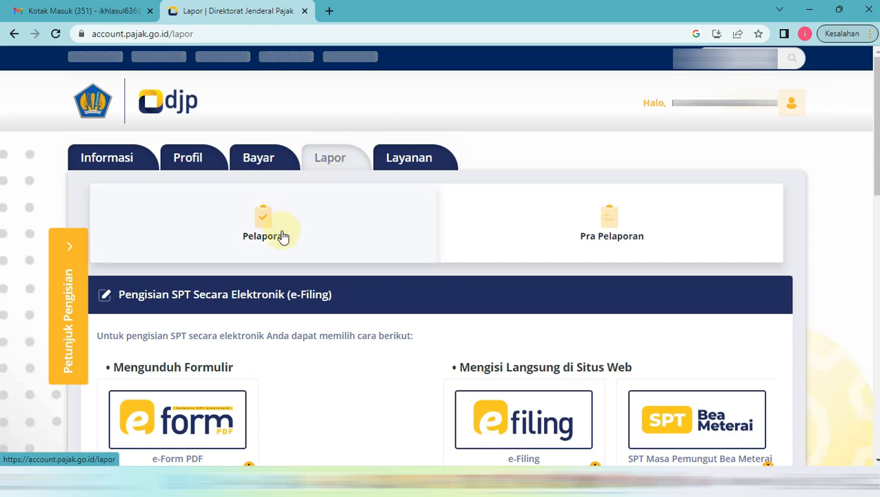
scroll(283, 234, "down", 2)
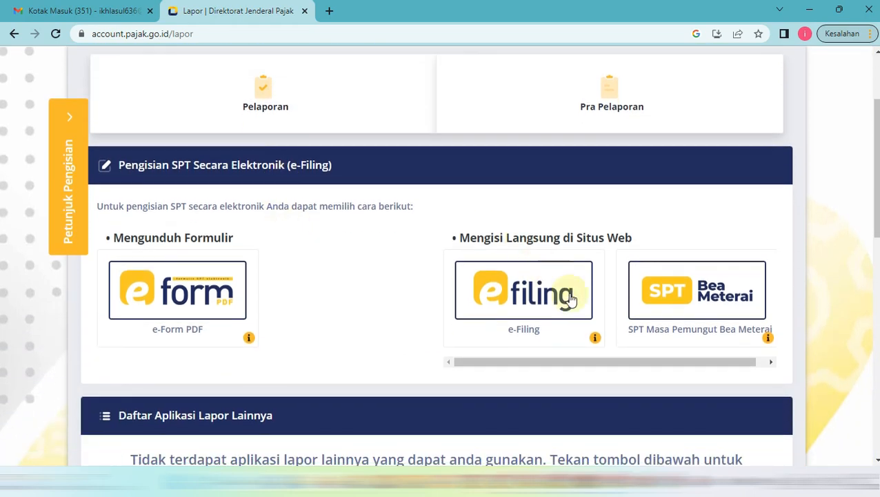
left_click(547, 301)
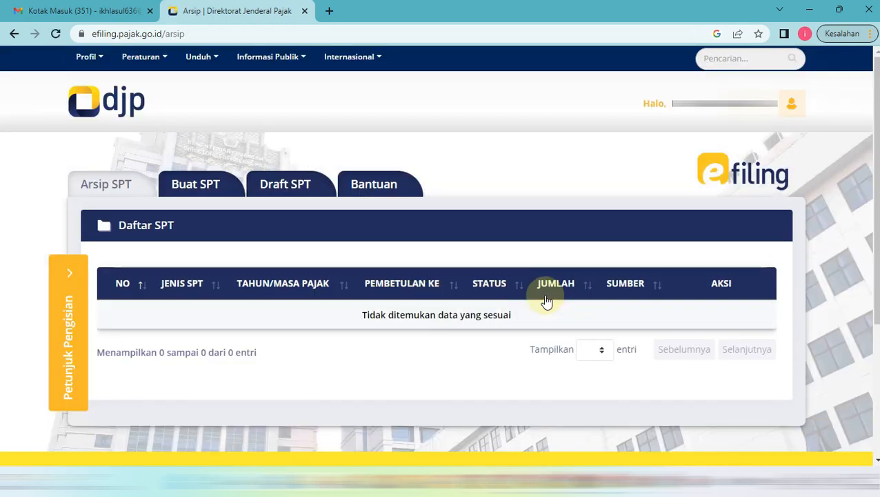
left_click(204, 188)
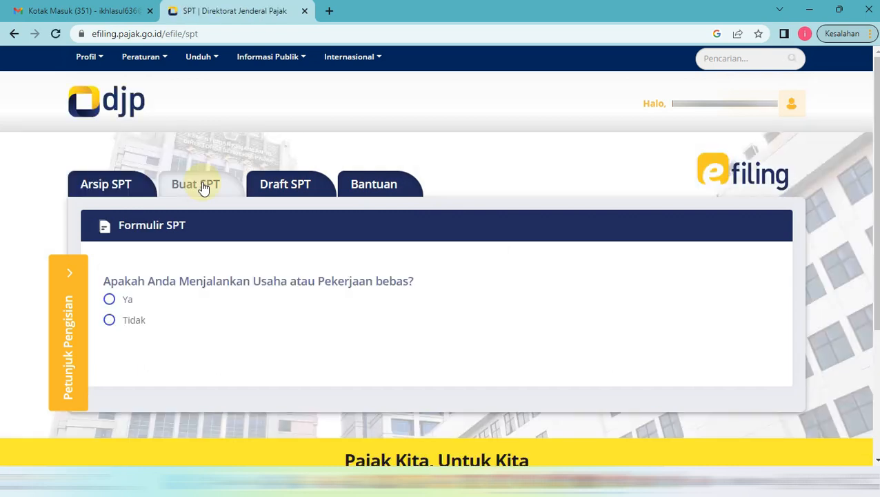
Answer Tidak for business or freelance work, Tidak for separate tax obligations and Ya for income under 60 million, and open form SPT 1770 SS
scroll(171, 211, "down", 2)
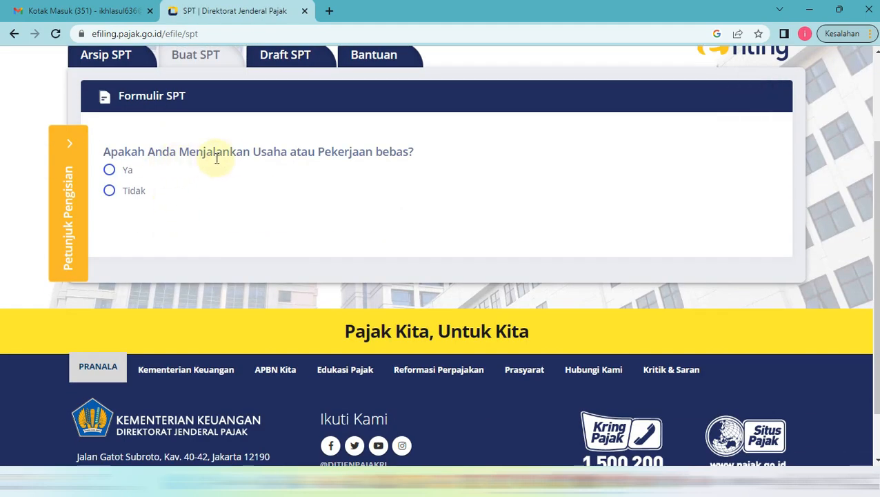
left_click(109, 193)
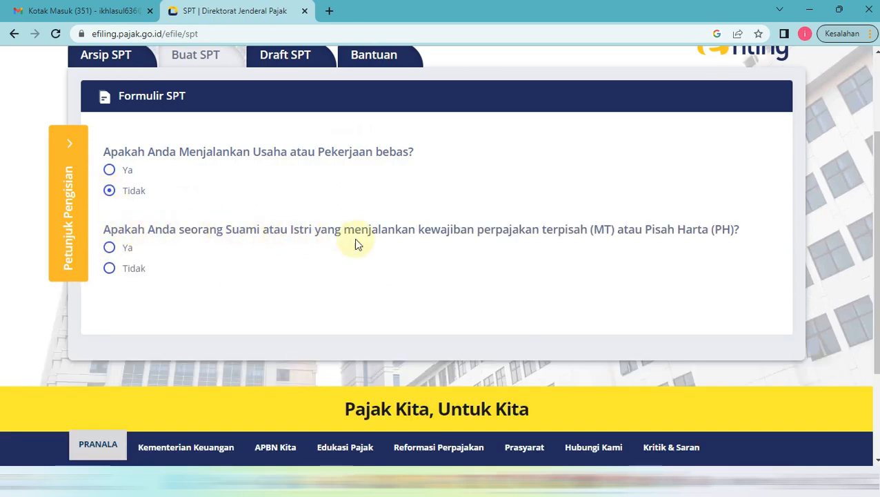
left_click(114, 272)
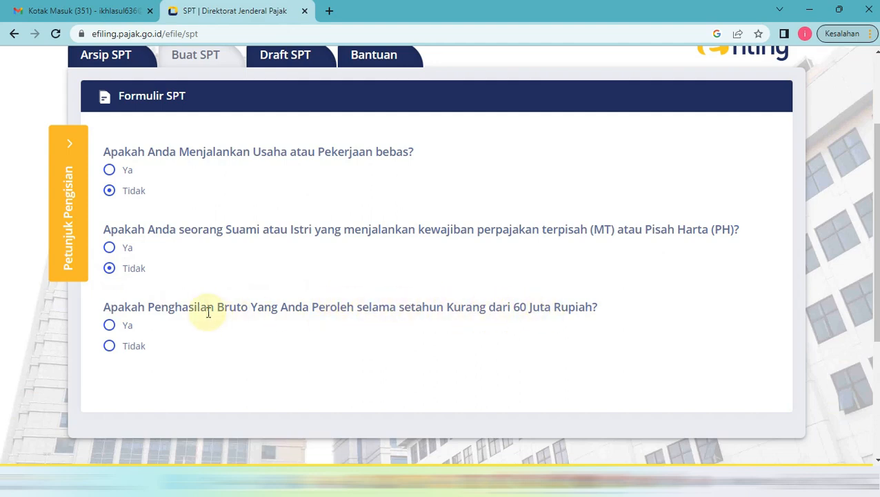
left_click(110, 327)
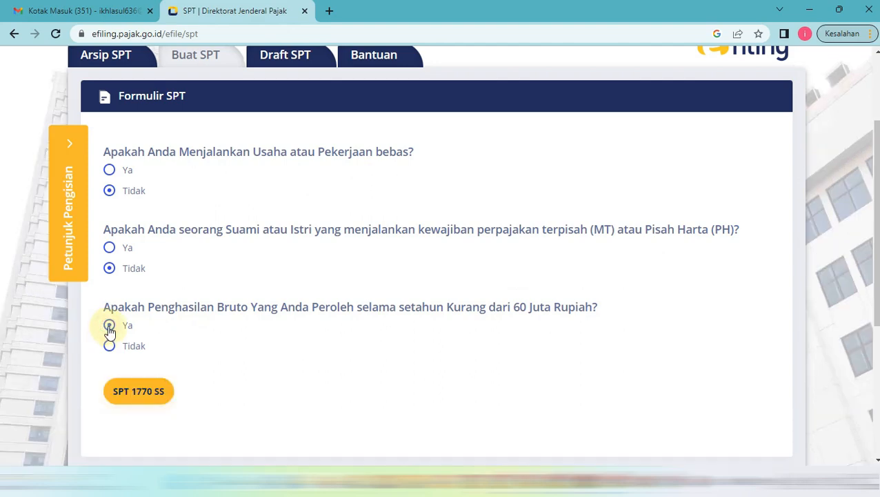
scroll(112, 353, "down", 1)
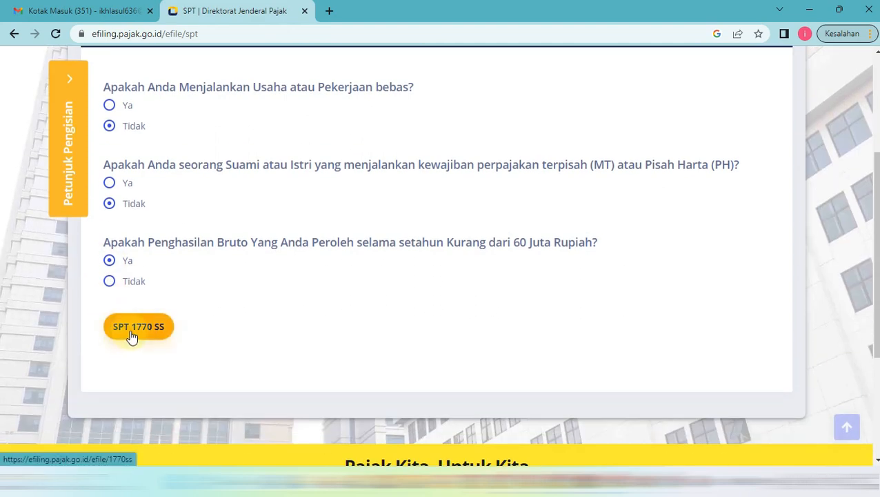
left_click(140, 329)
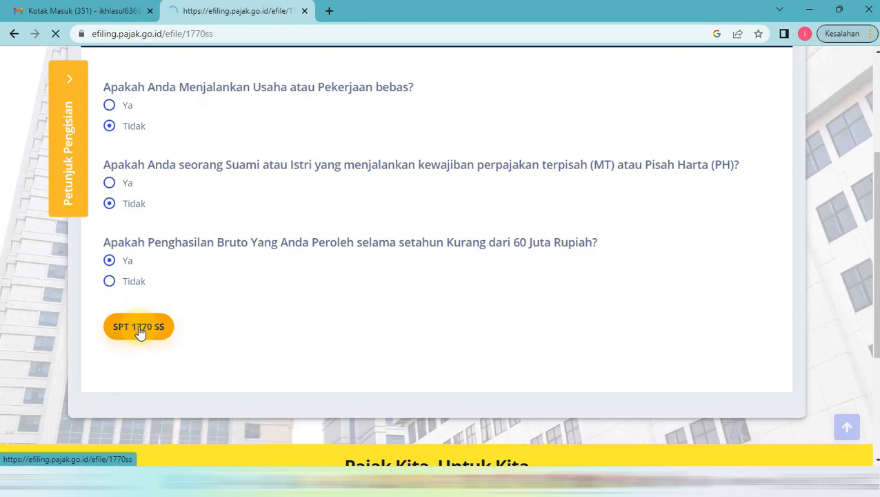
Set the tax year to 2022 with SPT status Normal and continue to the second page of the form
scroll(162, 321, "down", 2)
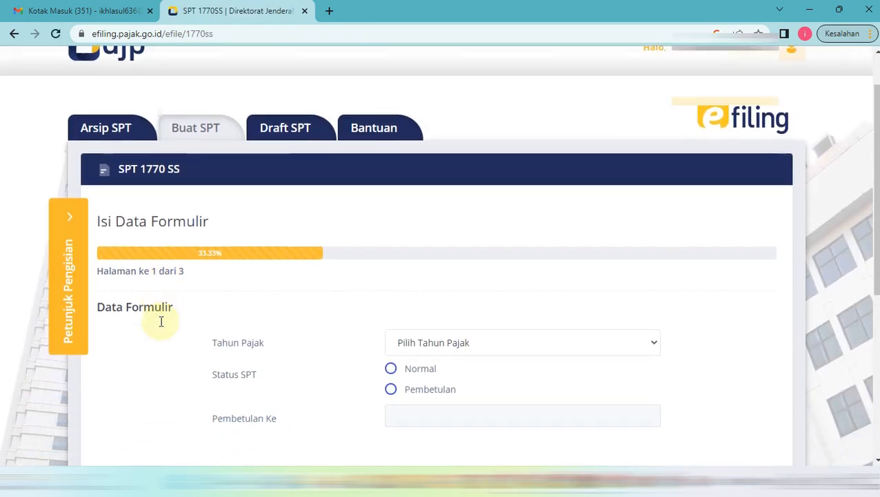
left_click(417, 269)
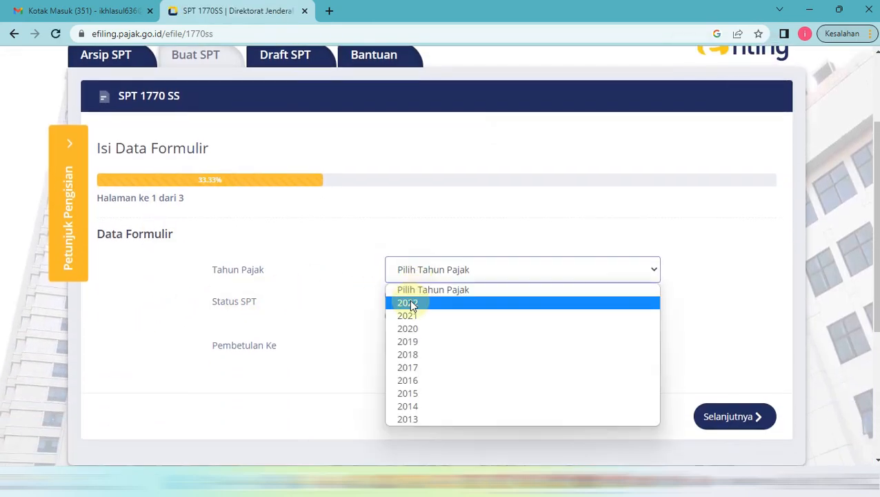
left_click(411, 302)
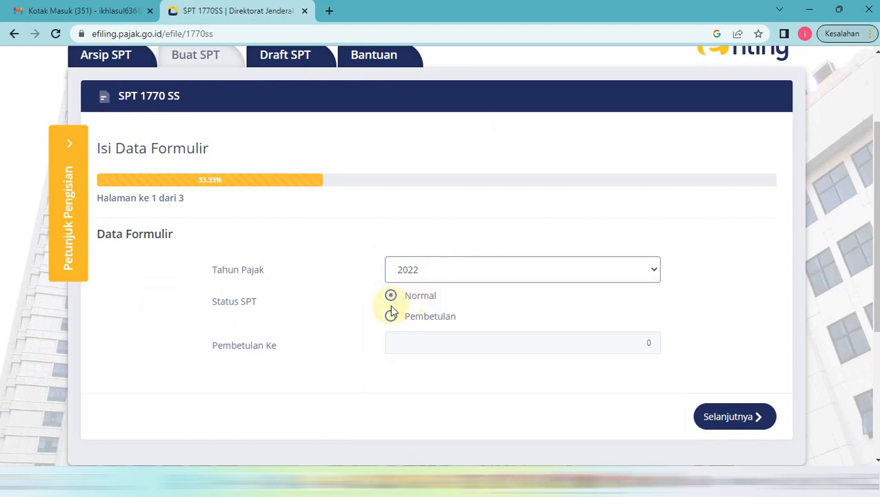
left_click(712, 416)
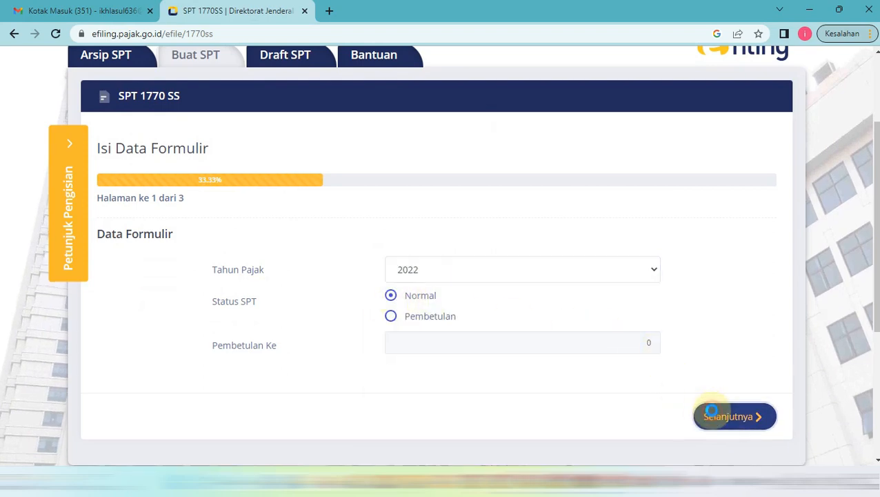
In section A, set Penghasilan Tidak Kena Pajak to TK/0 Tidak Kawin Tidak Ada Tanggungan and continue to section B
scroll(605, 389, "down", 3)
scroll(605, 389, "down", 1)
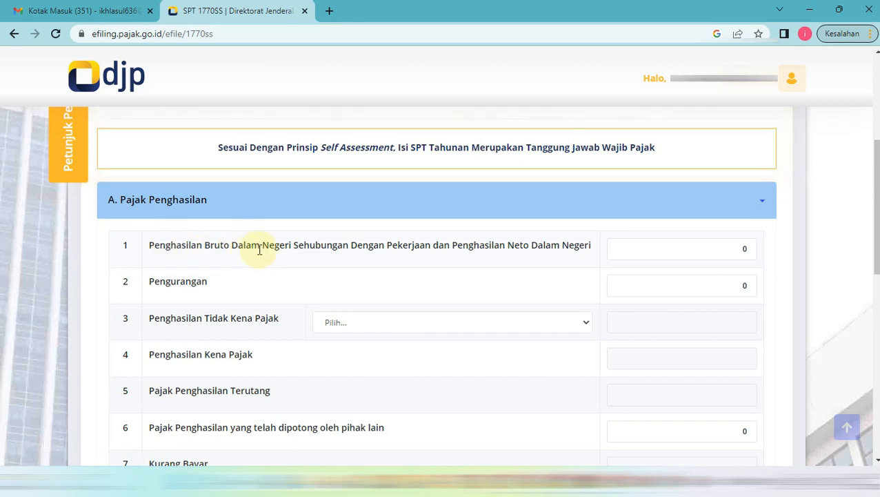
left_click(693, 249)
scroll(524, 269, "down", 1)
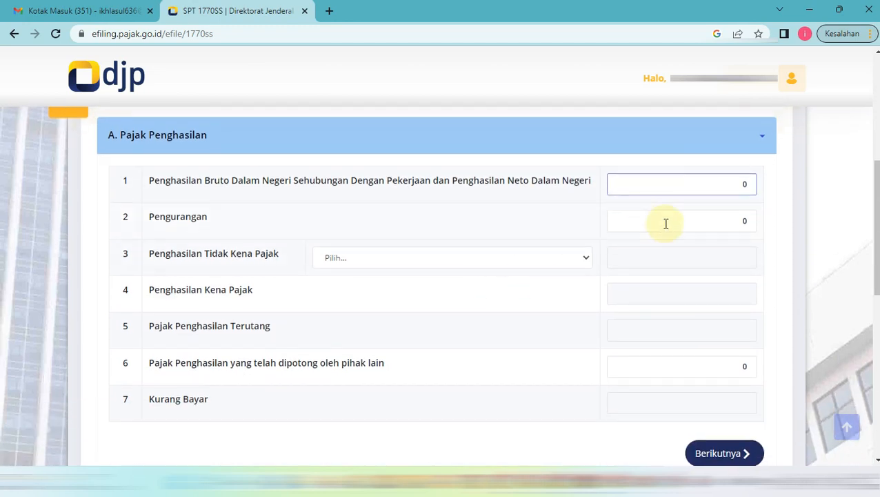
left_click(529, 261)
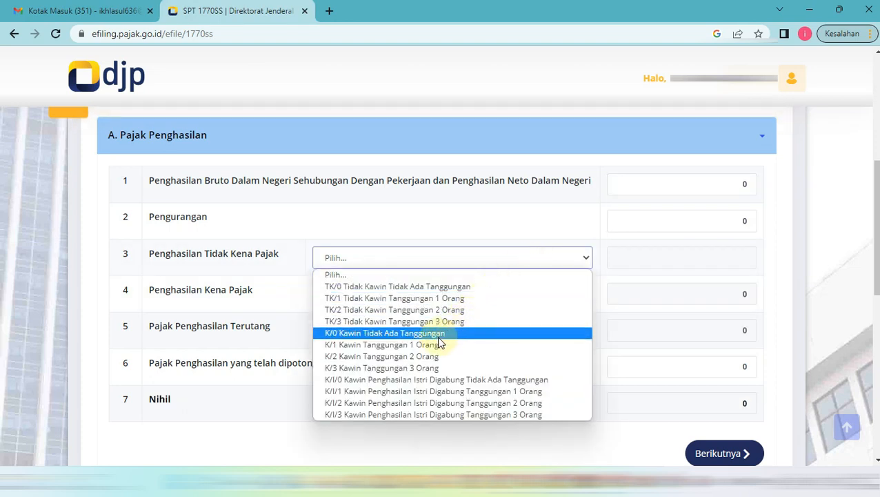
left_click(420, 286)
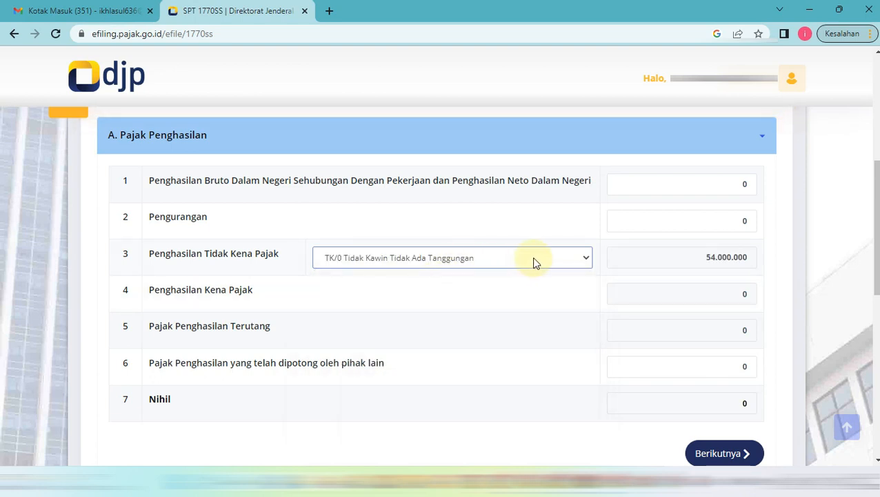
scroll(532, 262, "down", 1)
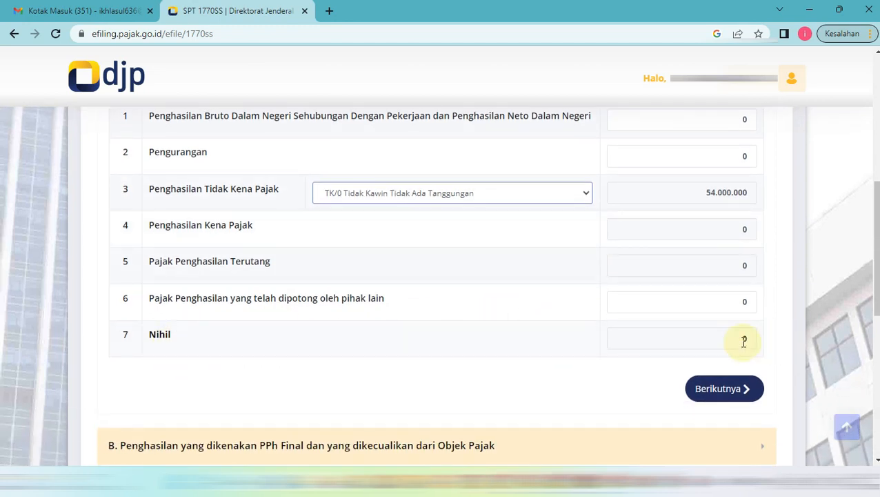
left_click(716, 390)
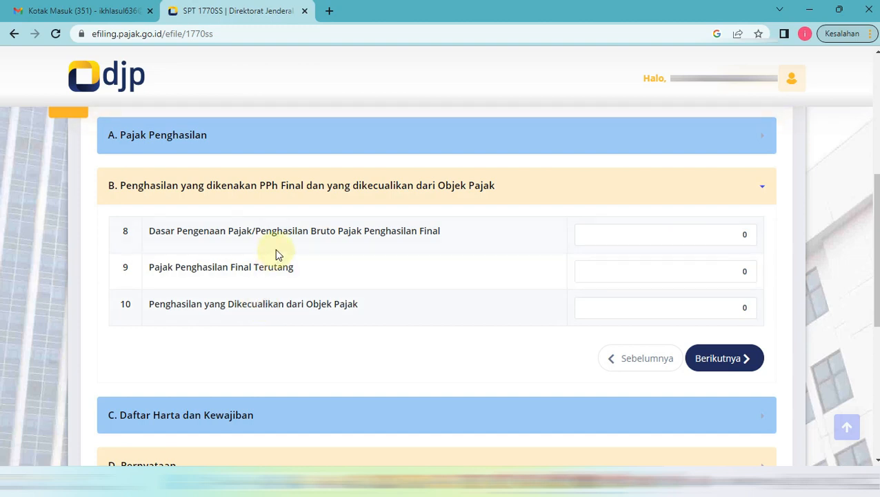
Move on to section C, enter 3.000.000 as the total assets owned at the end of the tax year, and continue to section D
left_click(711, 359)
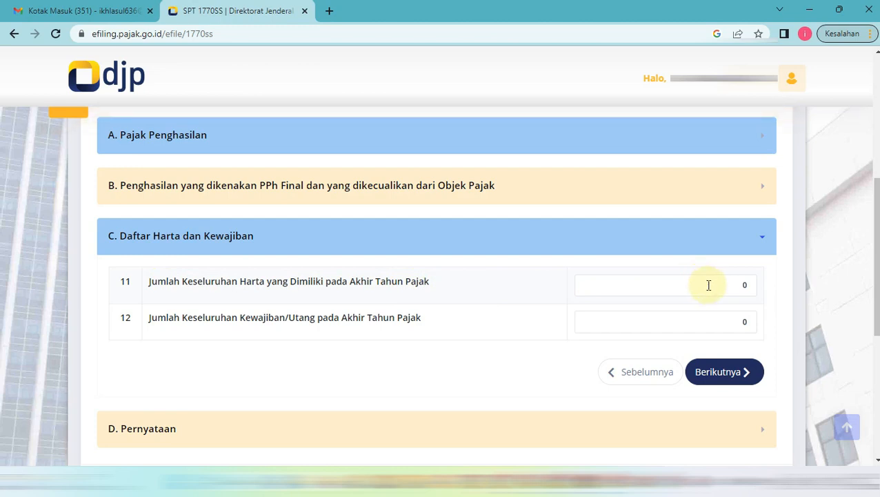
left_click_drag(716, 284, 757, 280)
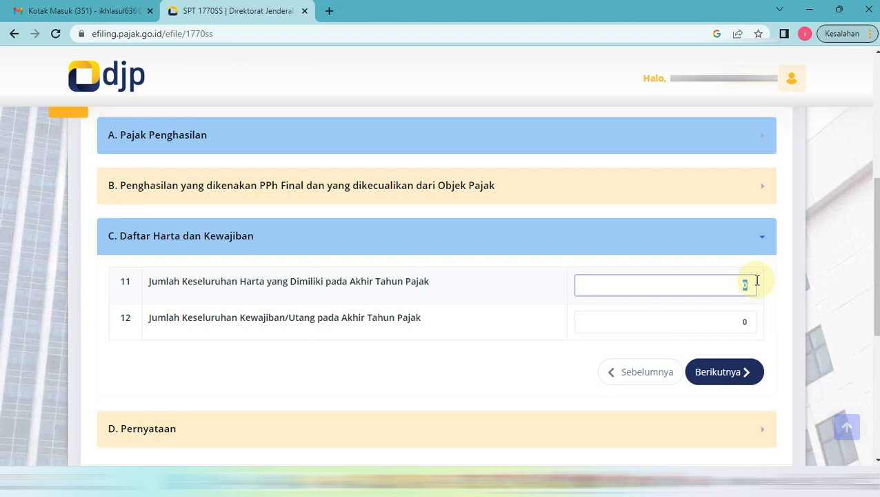
type("3.000.000")
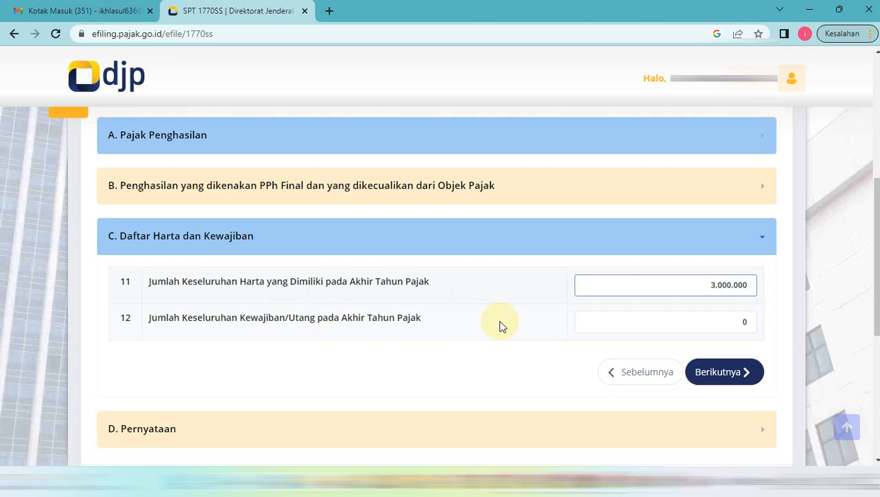
left_click(727, 318)
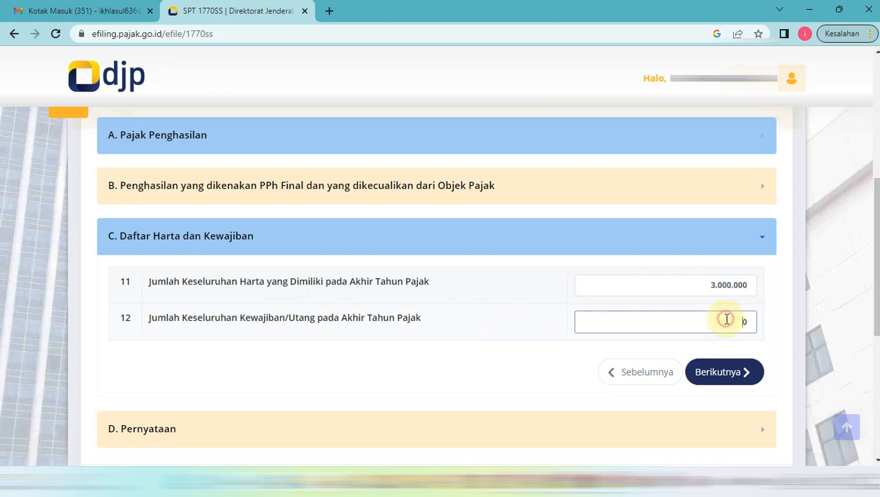
left_click(718, 372)
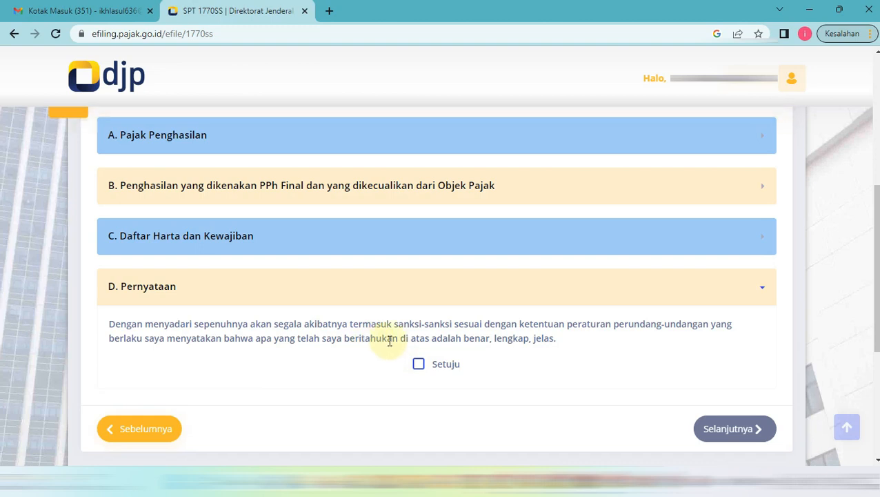
Agree to the statement in section D Pernyataan and continue to the SPT submission page
left_click(419, 365)
scroll(421, 371, "down", 2)
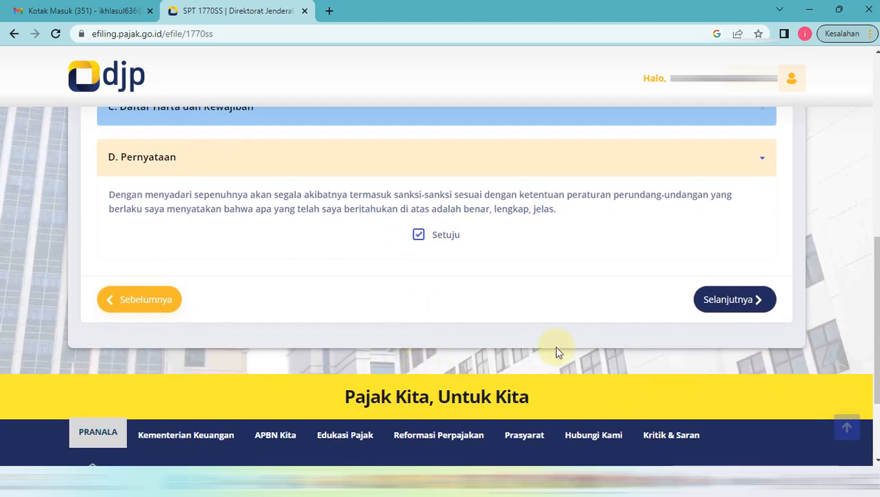
left_click(734, 300)
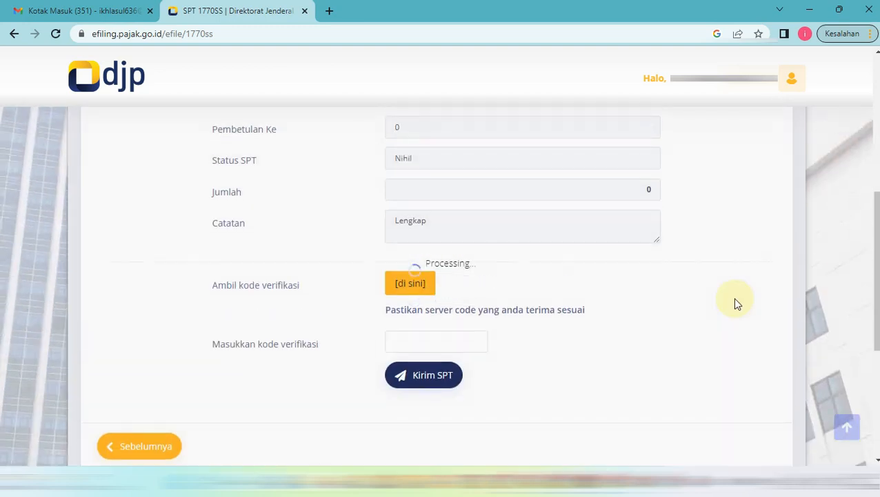
Review the SPT summary and request the submission verification code by email
scroll(398, 342, "down", 3)
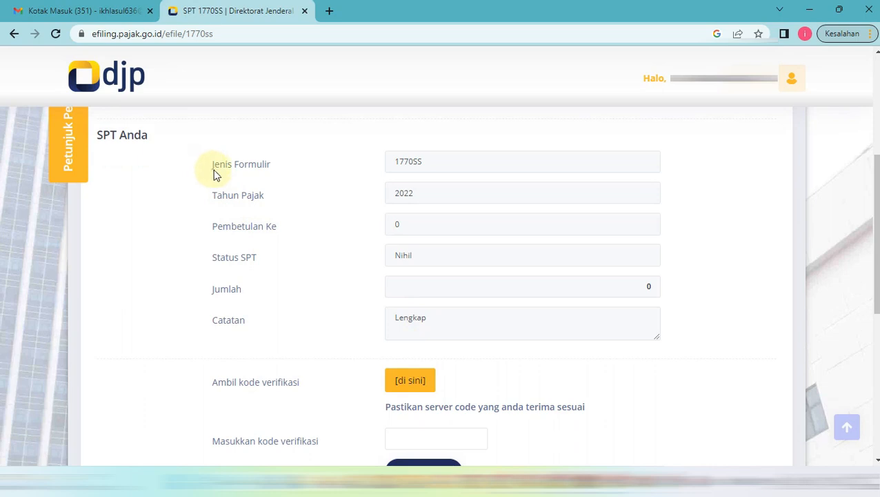
scroll(404, 297, "down", 1)
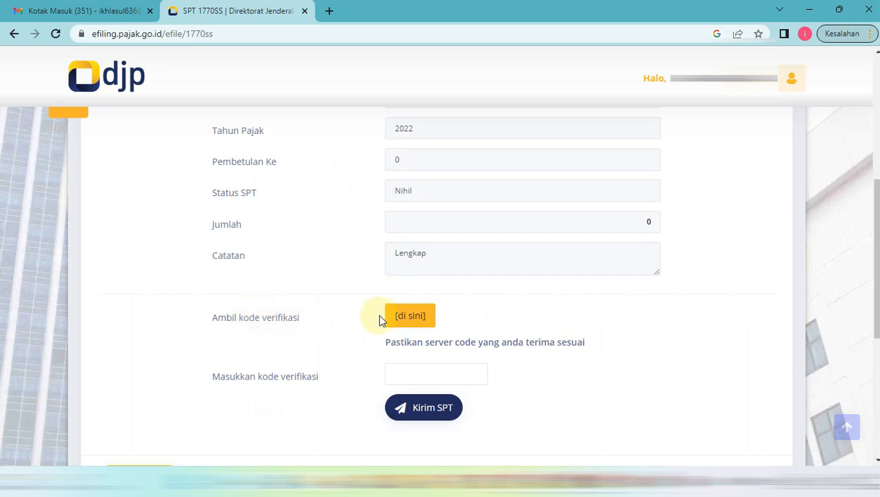
left_click(407, 317)
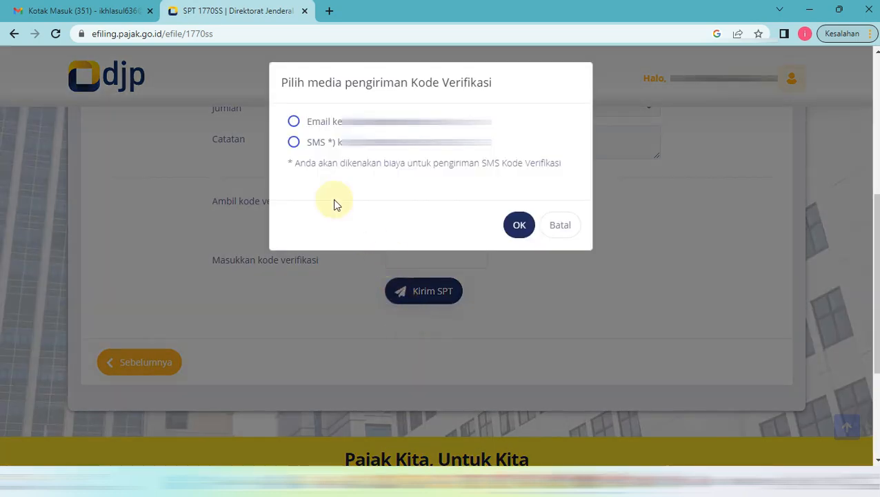
left_click(294, 122)
left_click(519, 225)
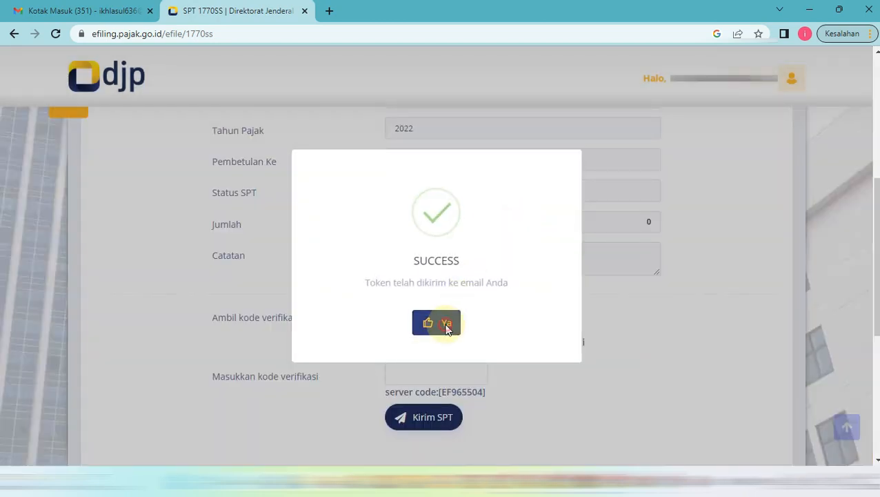
left_click(446, 324)
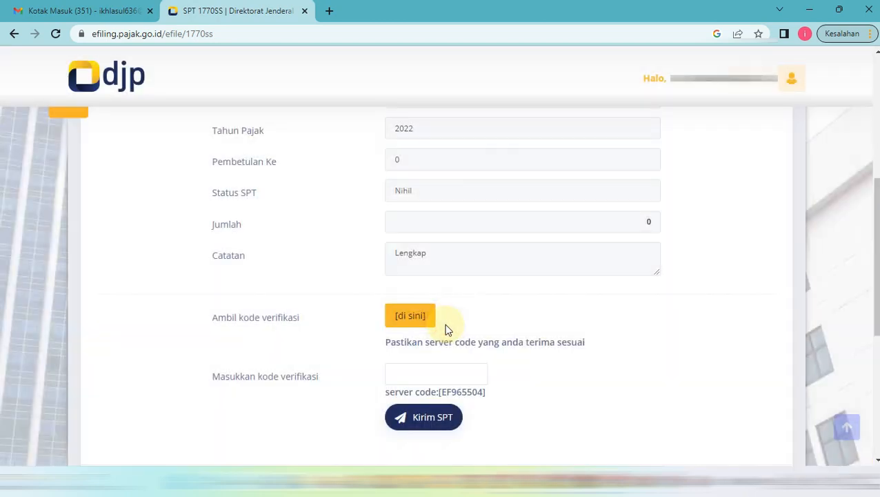
Switch to Gmail, refresh the inbox and copy the verification code from the "[e-Filing] Kode Verifikasi" email
left_click(97, 10)
left_click(324, 35)
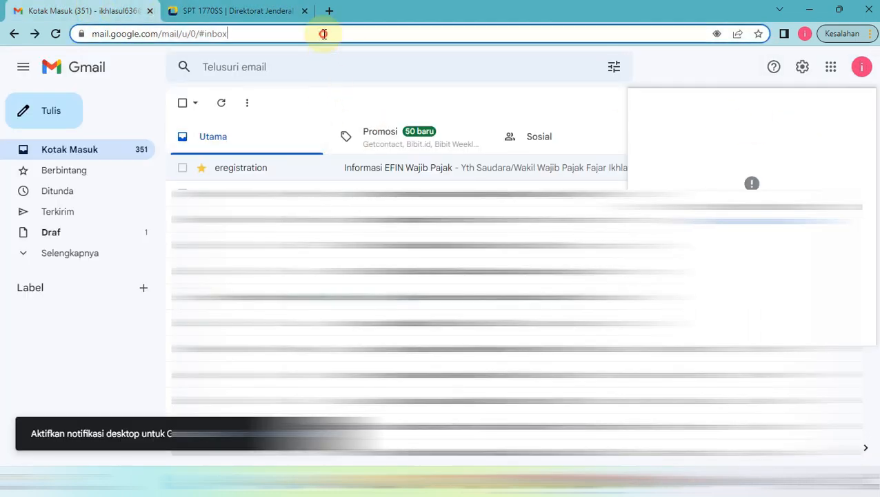
key("Return")
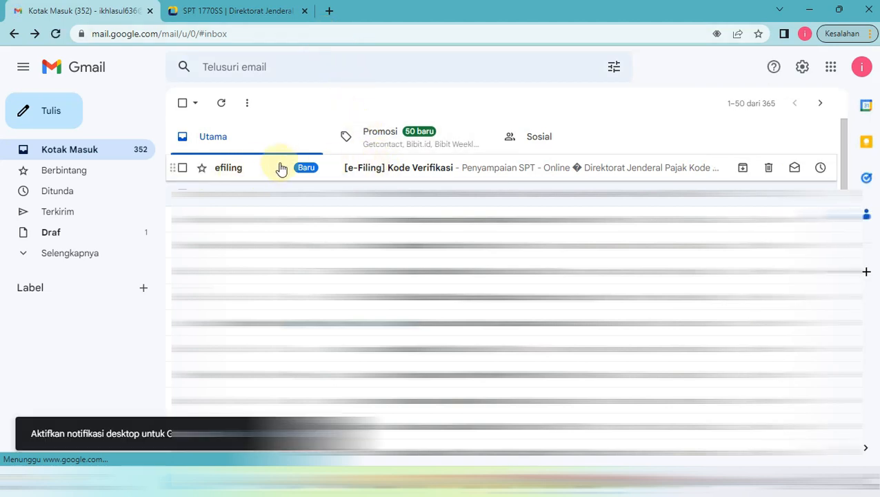
left_click(376, 168)
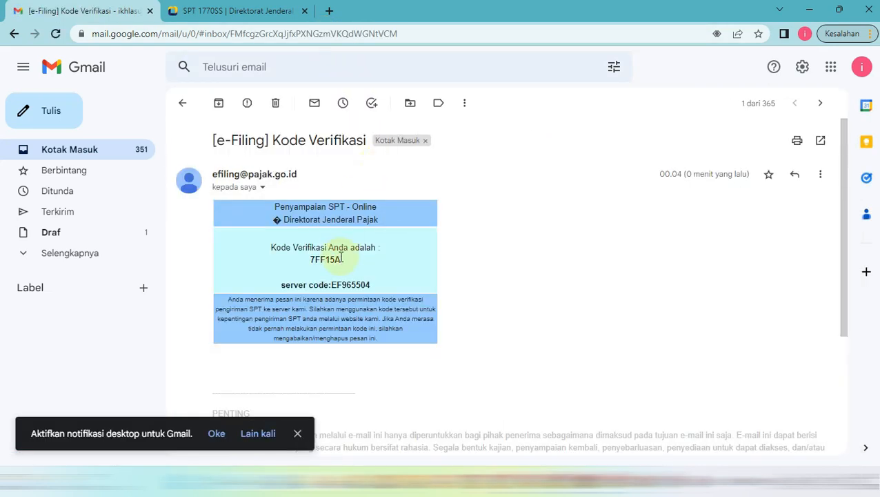
left_click_drag(347, 263, 311, 258)
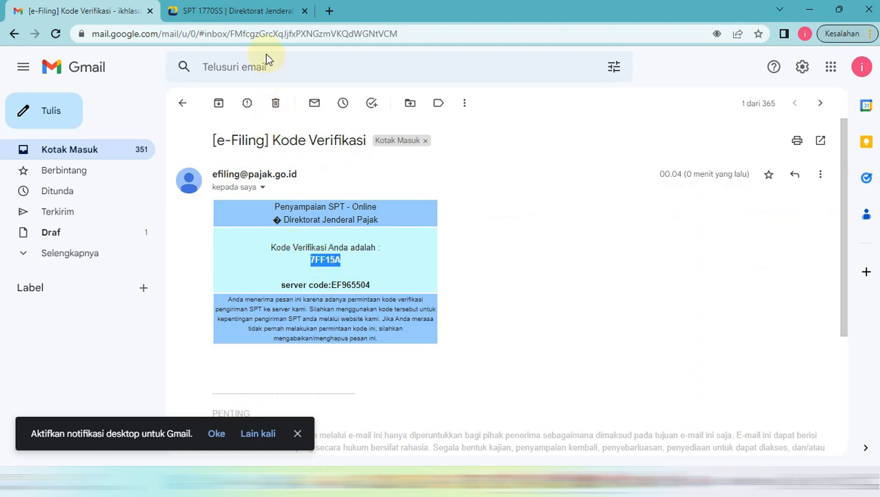
Switch back to the DJP e-Filing page, submit the SPT with the emailed verification code and dismiss the notices that follow
left_click(255, 11)
scroll(372, 255, "down", 1)
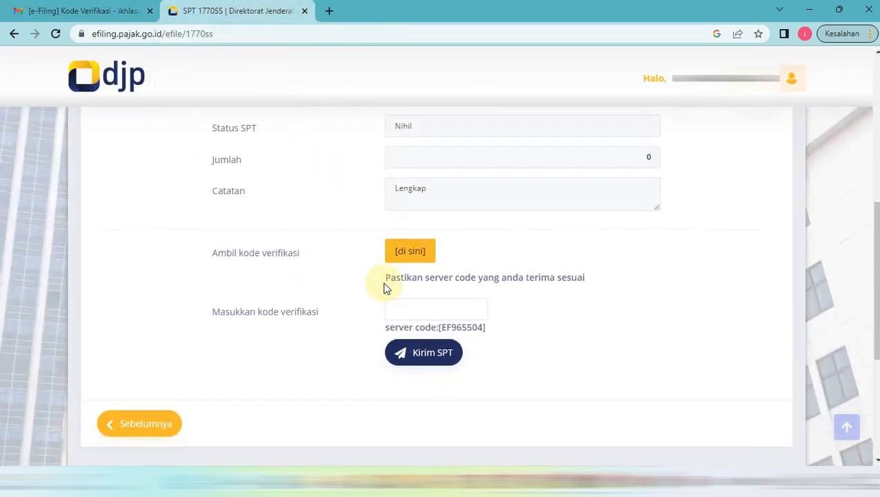
left_click(407, 315)
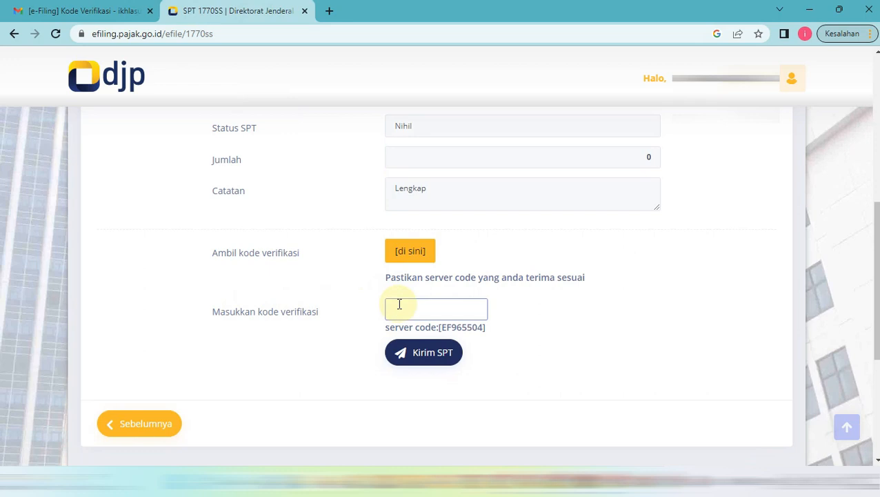
left_click(421, 354)
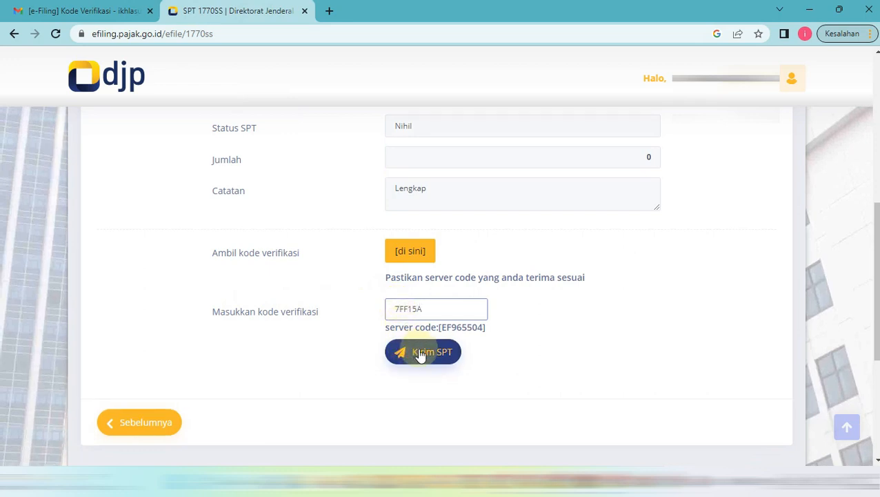
left_click(420, 354)
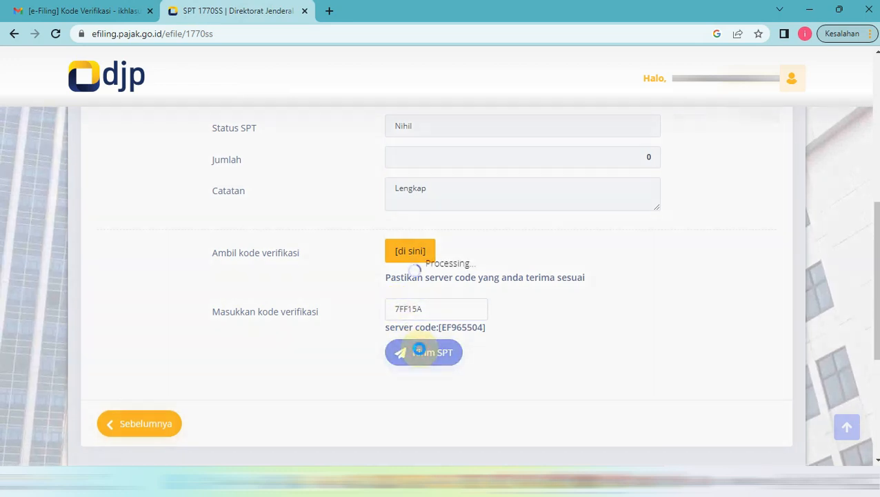
scroll(419, 350, "down", 2)
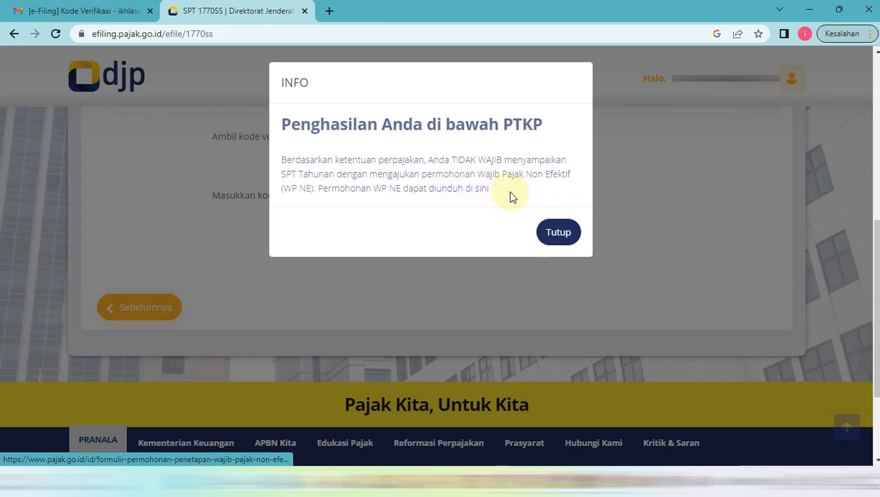
left_click(555, 231)
left_click(378, 290)
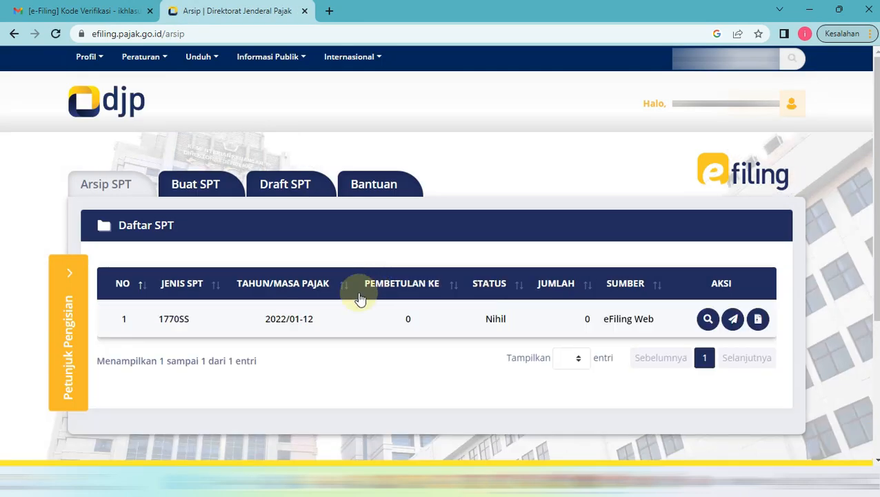
View the electronic receipt of the 2022 SPT 1770SS in the list of filed returns, and close it
left_click(758, 320)
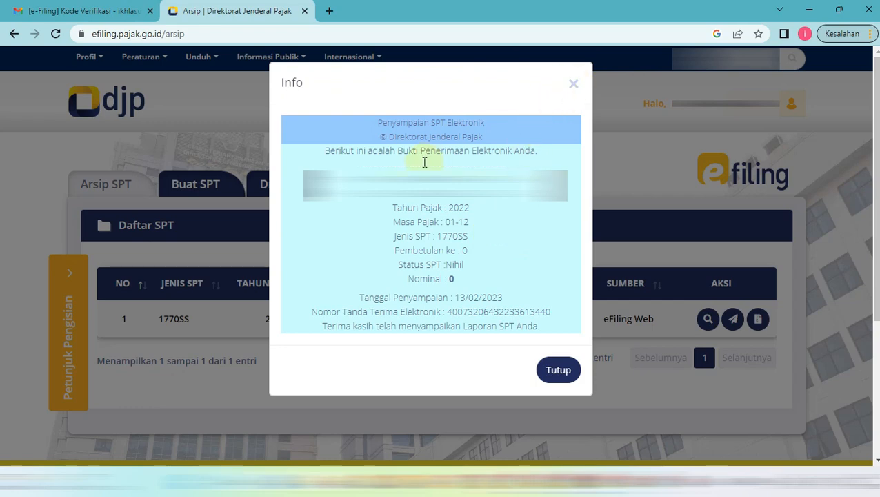
left_click(573, 84)
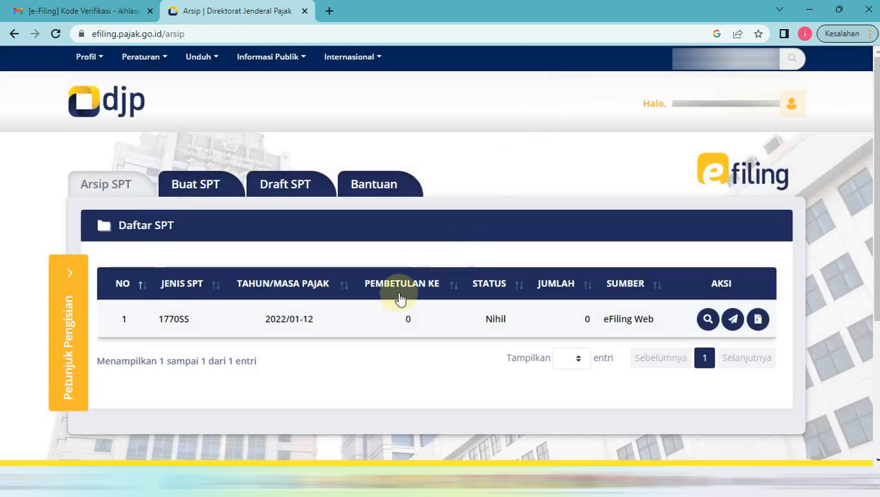